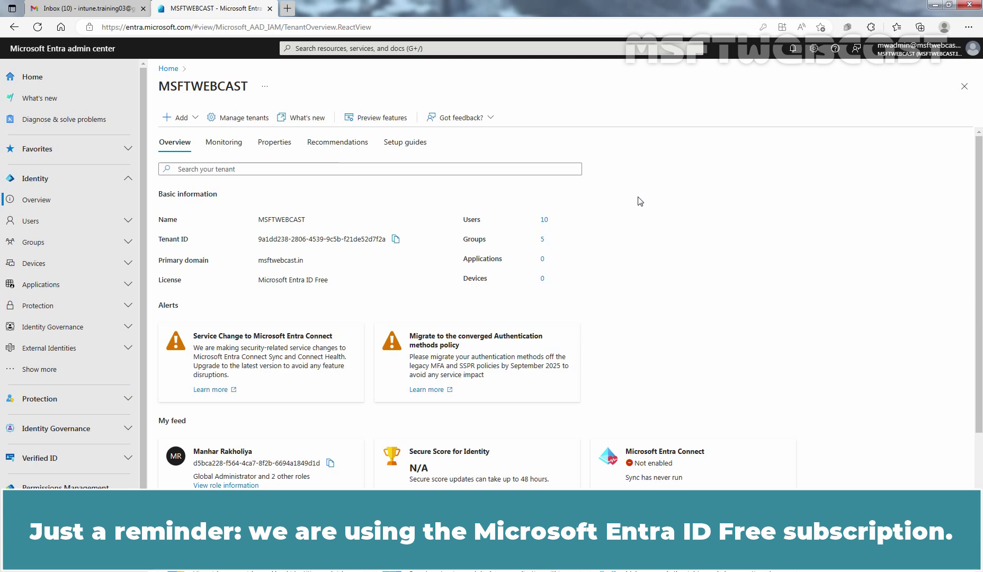
Filter the All users list by User type == Guest to show only the two guest accounts
click(77, 220)
click(68, 247)
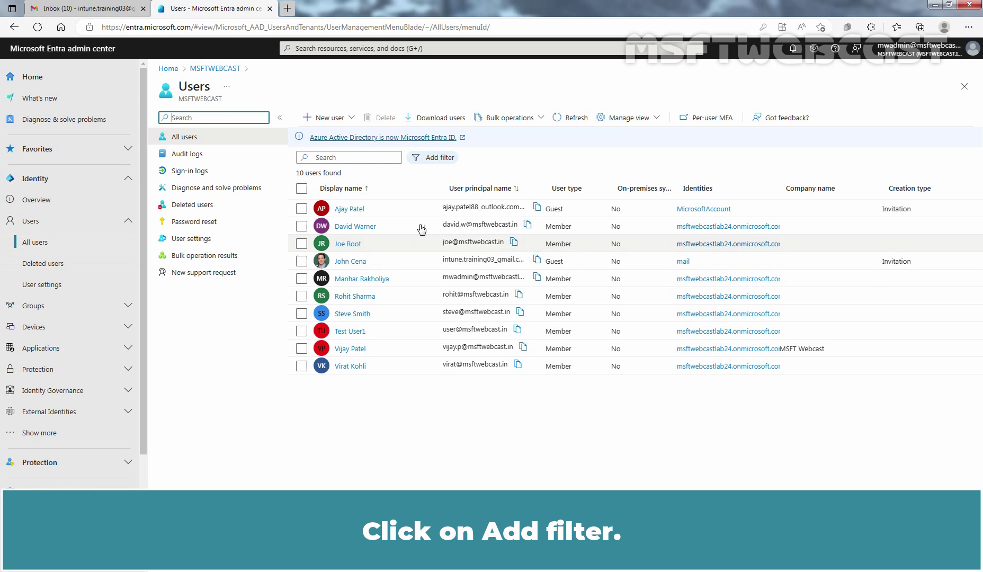
click(435, 158)
scroll(489, 309, down, 8)
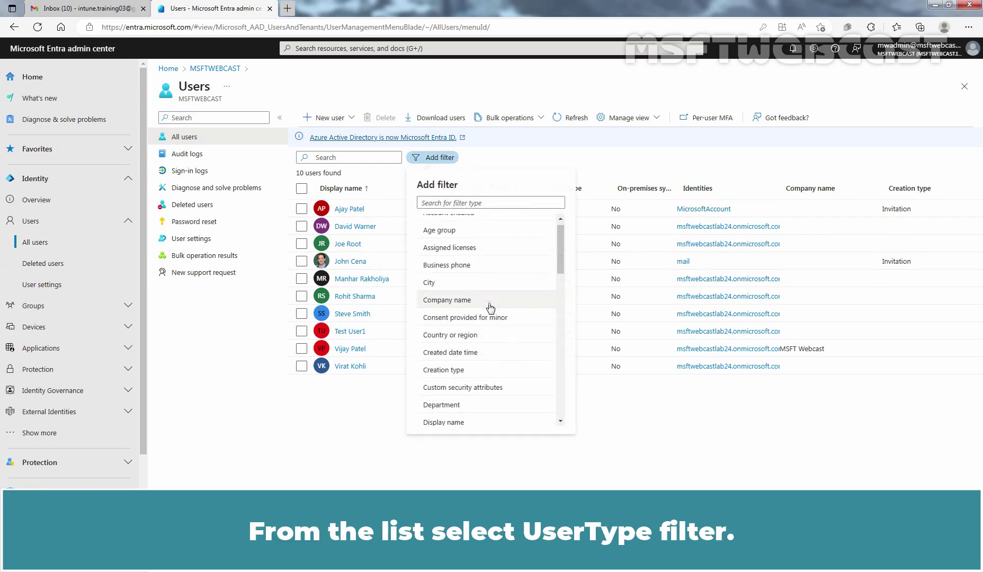
scroll(490, 308, down, 2)
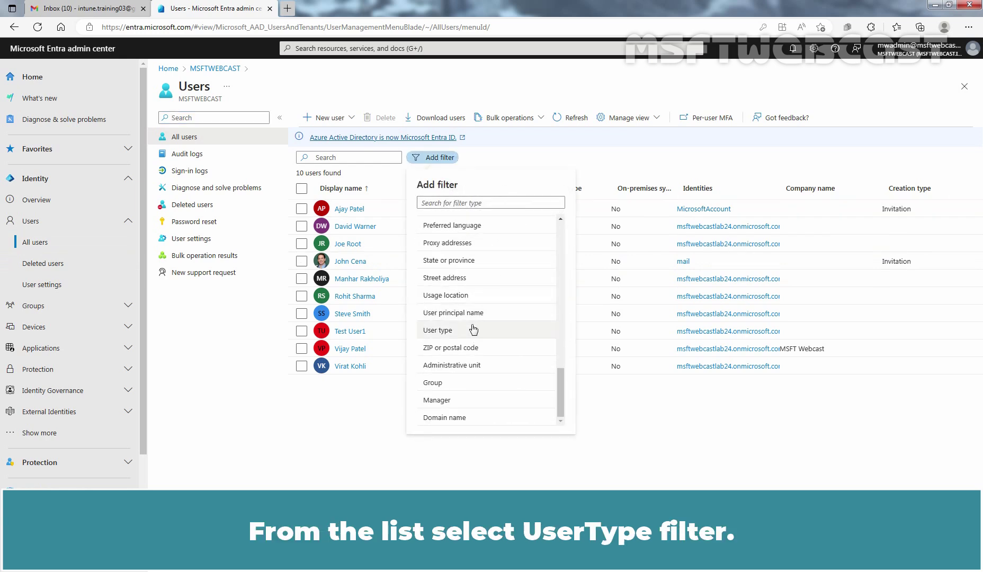
click(491, 331)
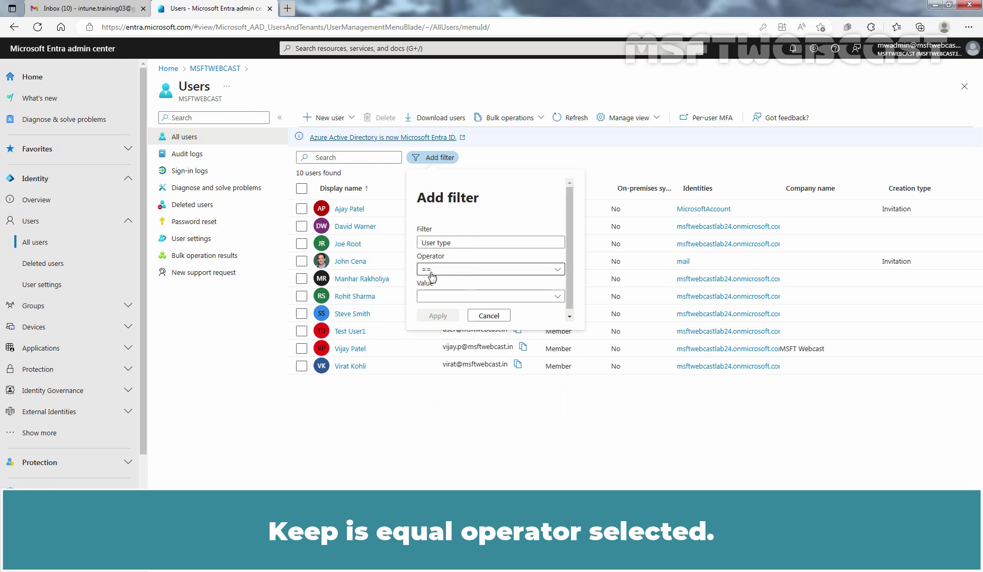
click(494, 298)
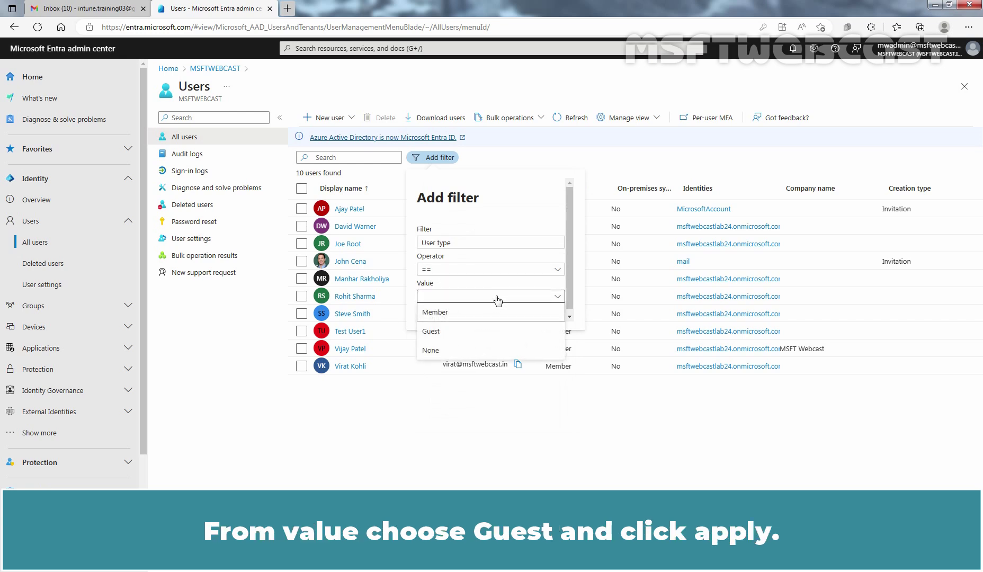
click(448, 332)
click(436, 316)
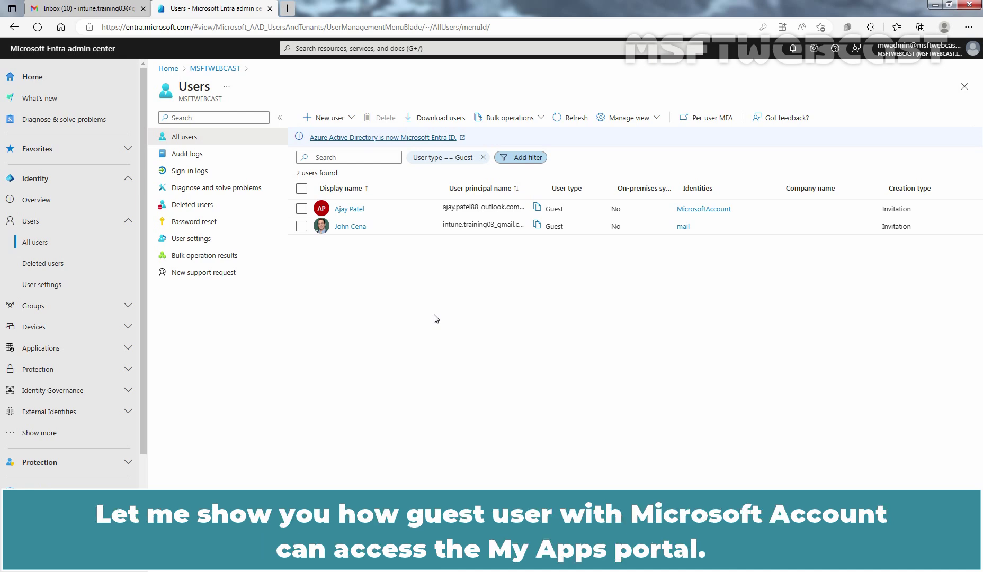
Open a new InPrivate window at myapps.microsoft.com
click(969, 27)
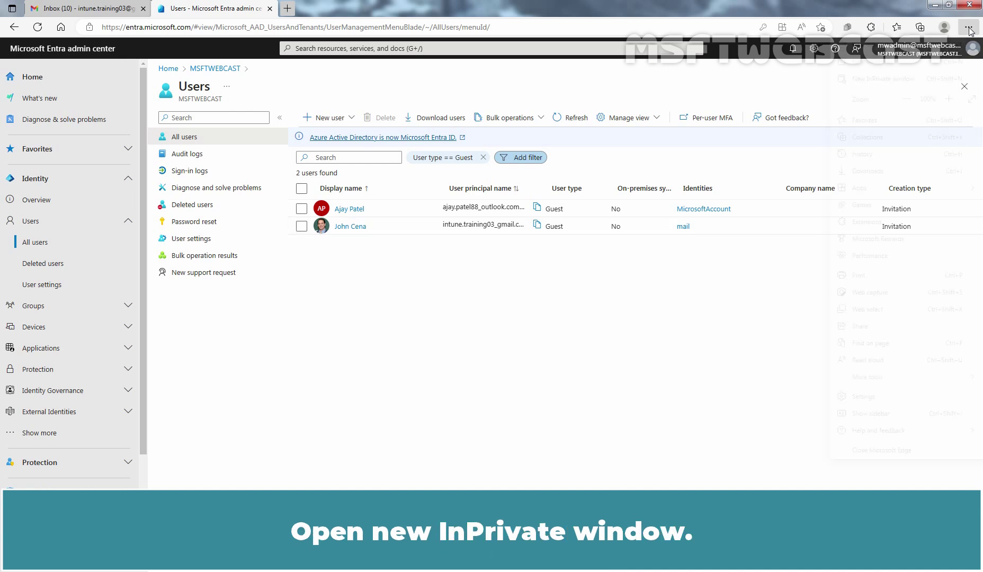
click(890, 80)
text(mya)
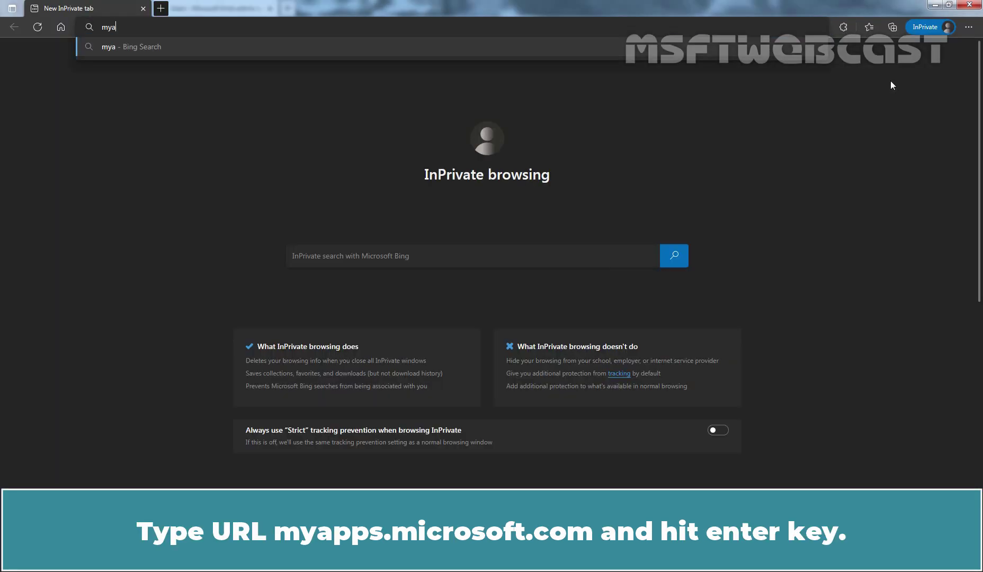
text(pps.microso)
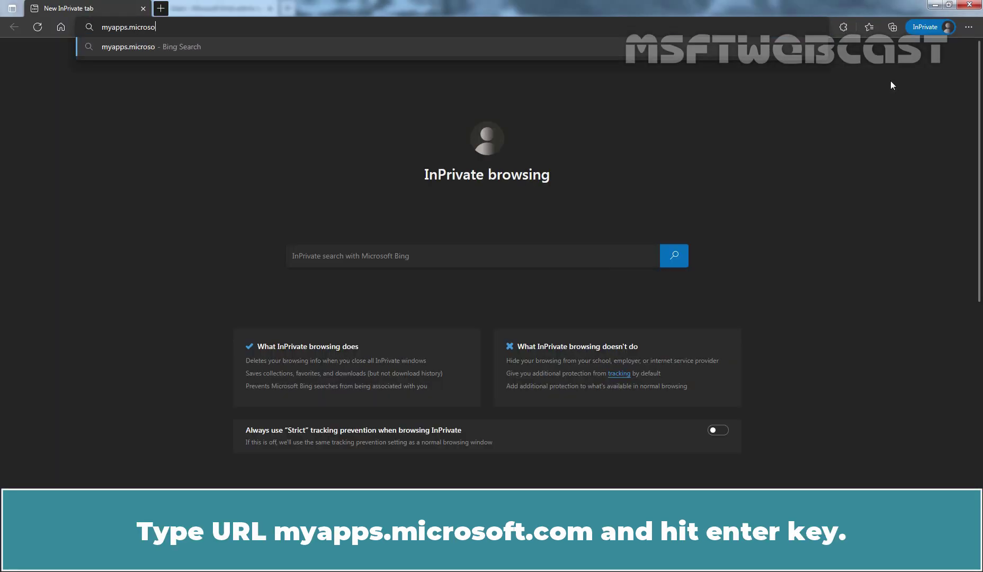
text(ft.com)
key(Return)
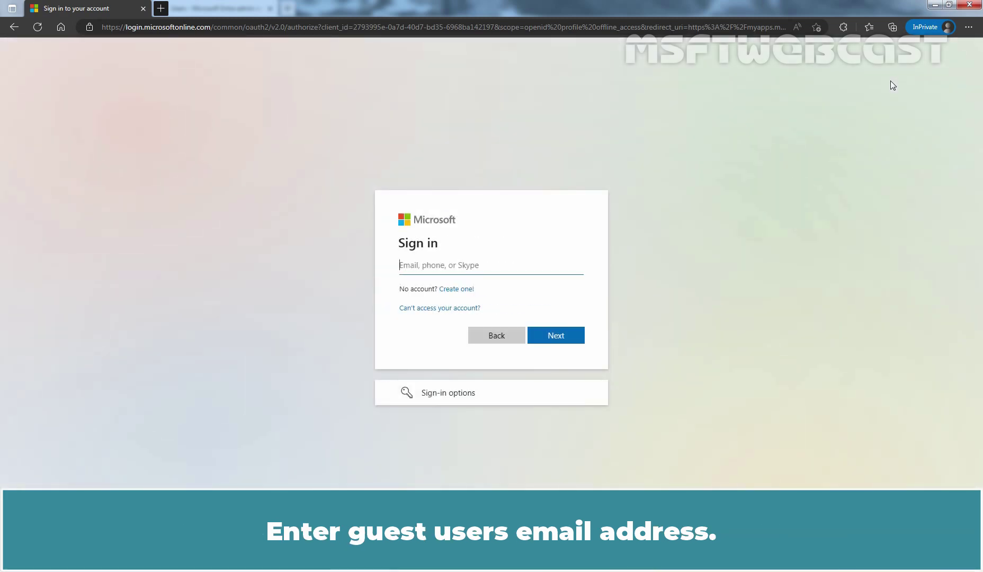
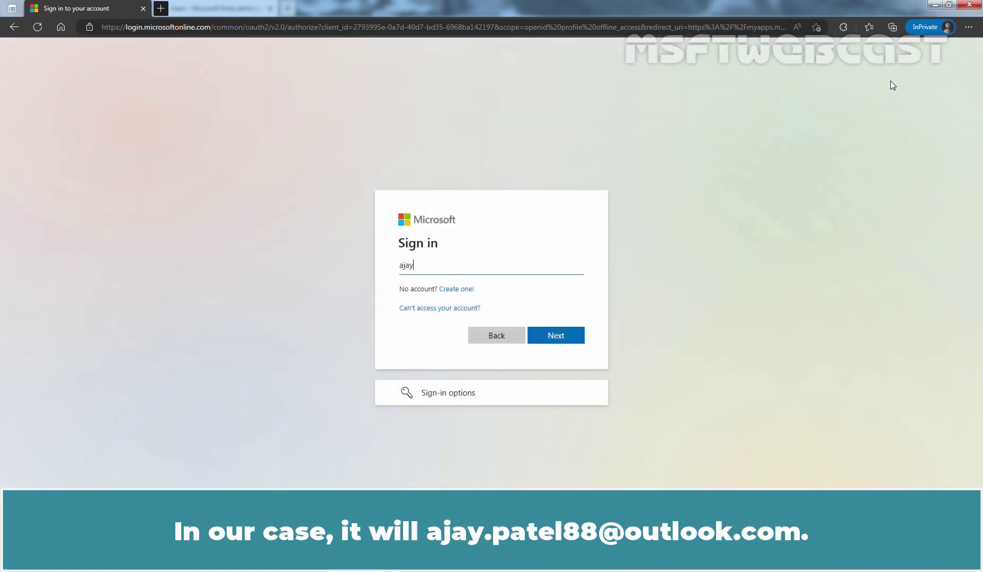
Sign in with the Microsoft-account guest's Outlook email address and password
click(558, 336)
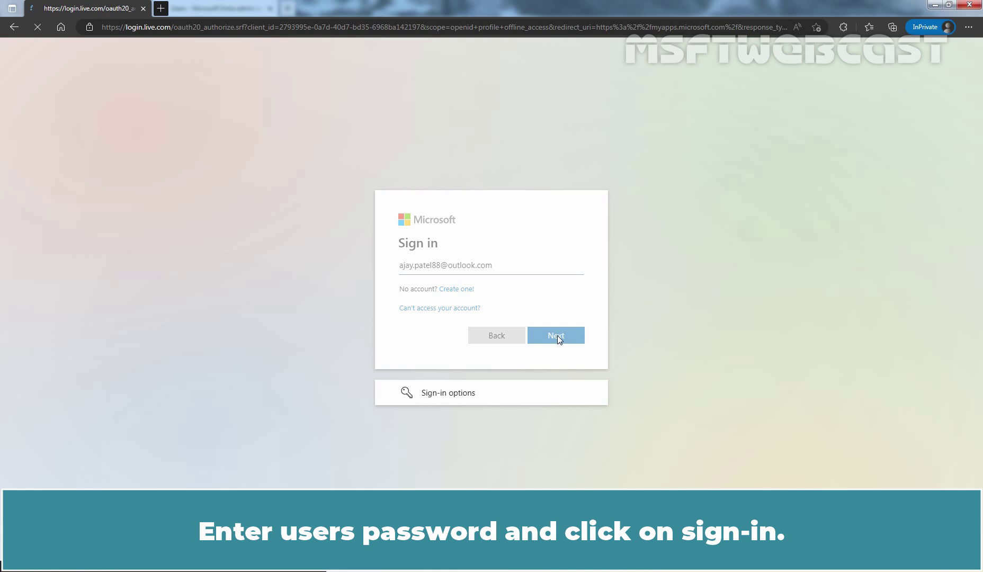
text(••••••••••)
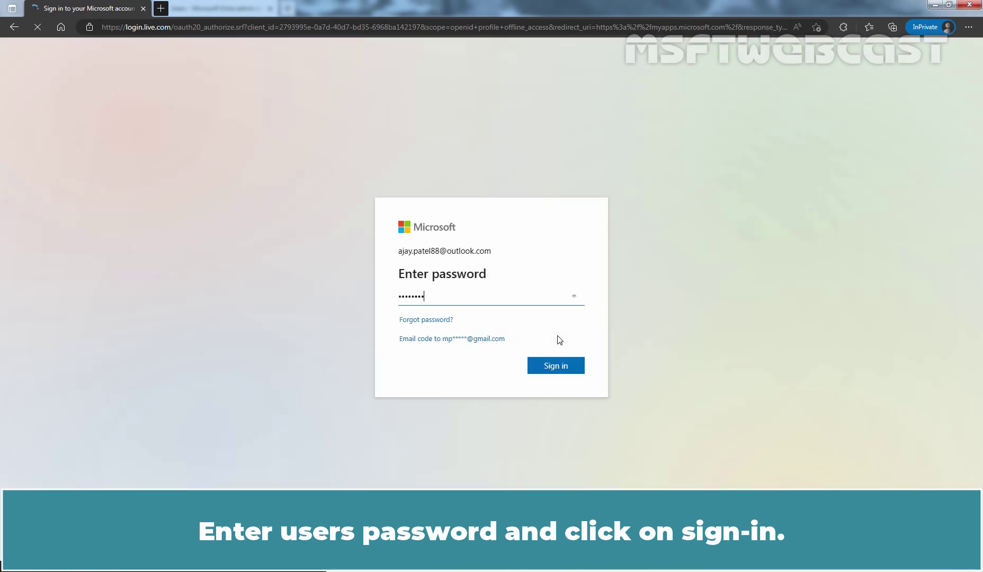
click(550, 362)
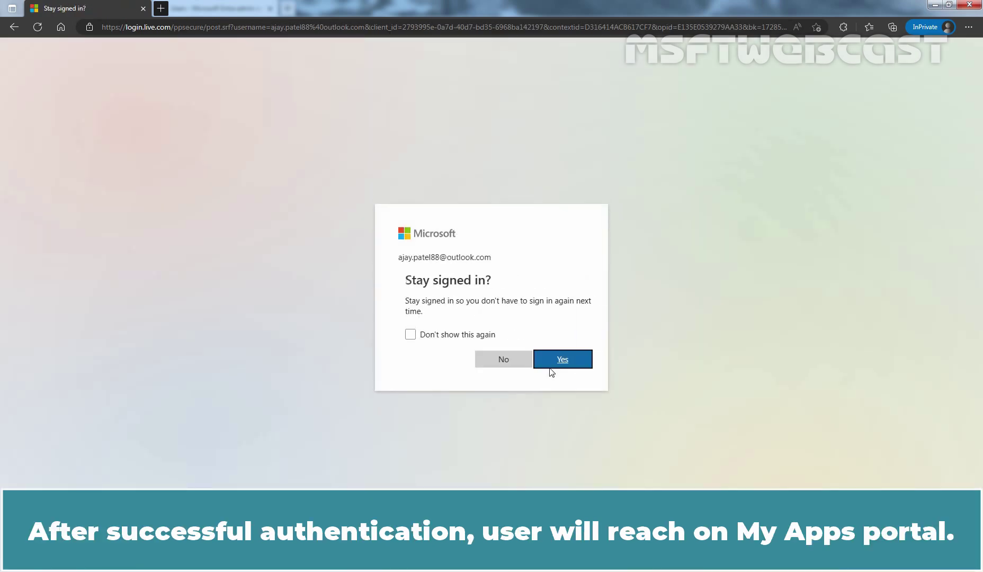
Answer No to 'Stay signed in?' to reach the empty My Apps dashboard
click(497, 361)
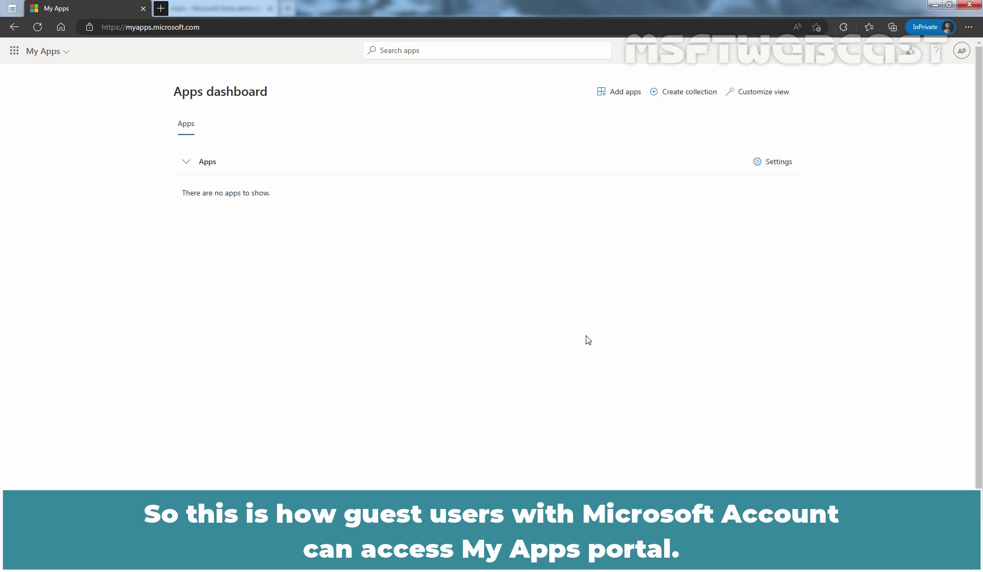
Sign out the Microsoft-account guest and submit the Gmail guest's address on the sign-in page
click(962, 51)
click(956, 73)
click(457, 317)
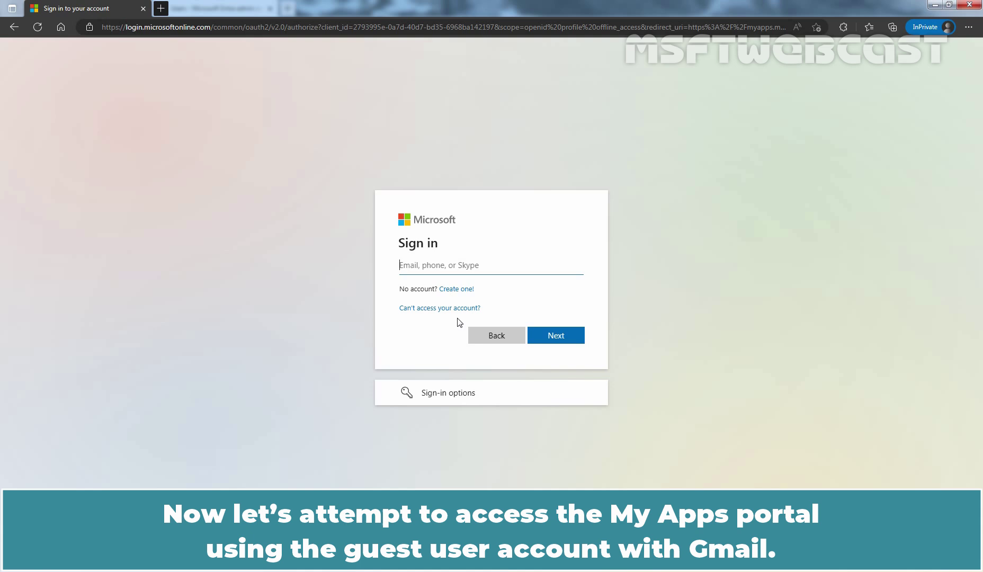
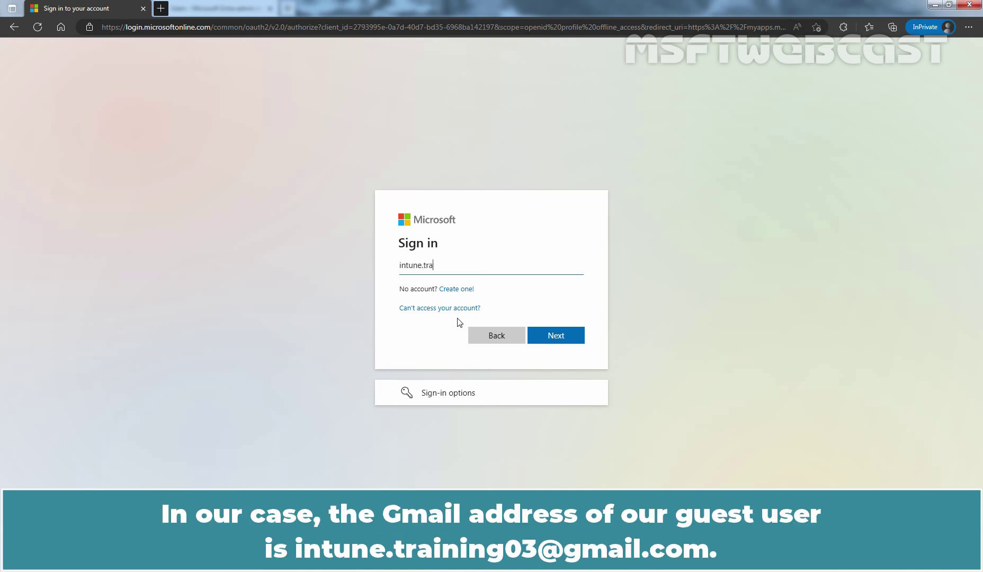
click(554, 336)
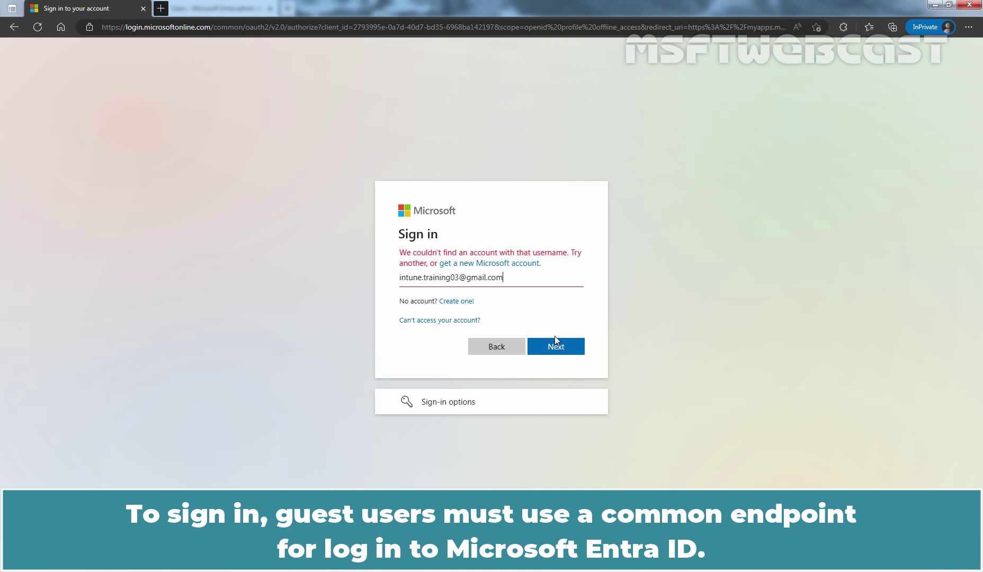
Choose to sign in to the organization msftwebcast.in from the sign-in options
click(439, 404)
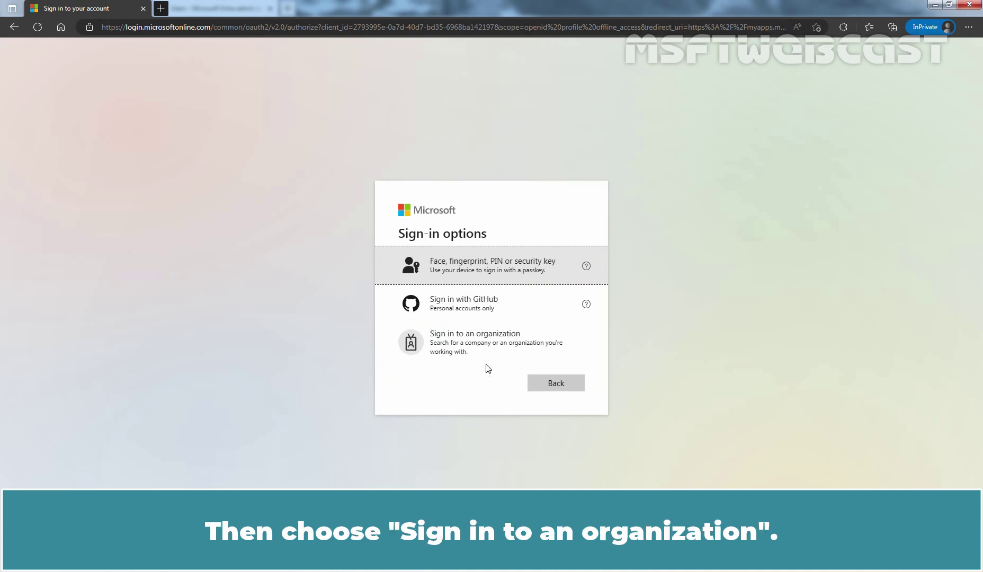
click(482, 347)
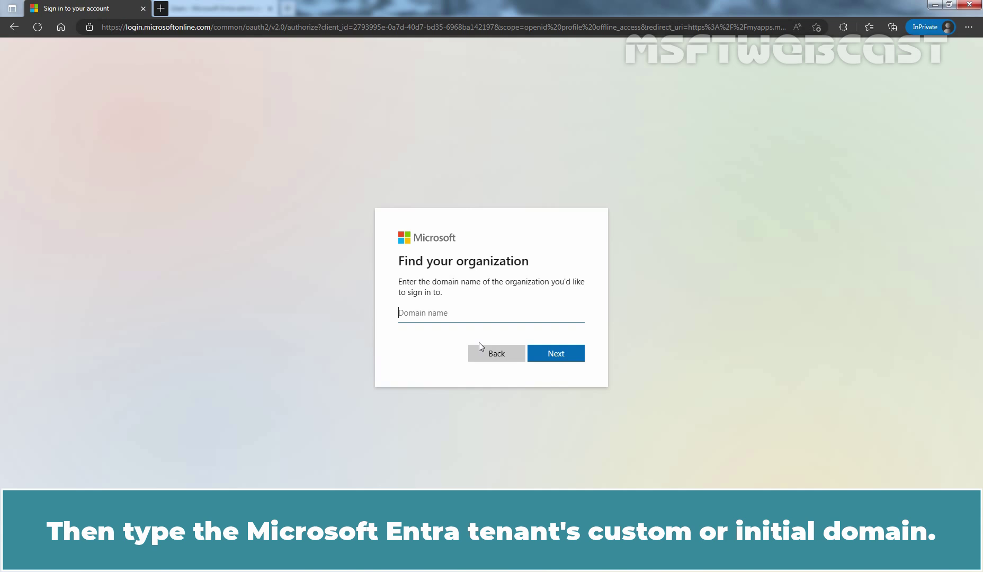
text(msftwebcast)
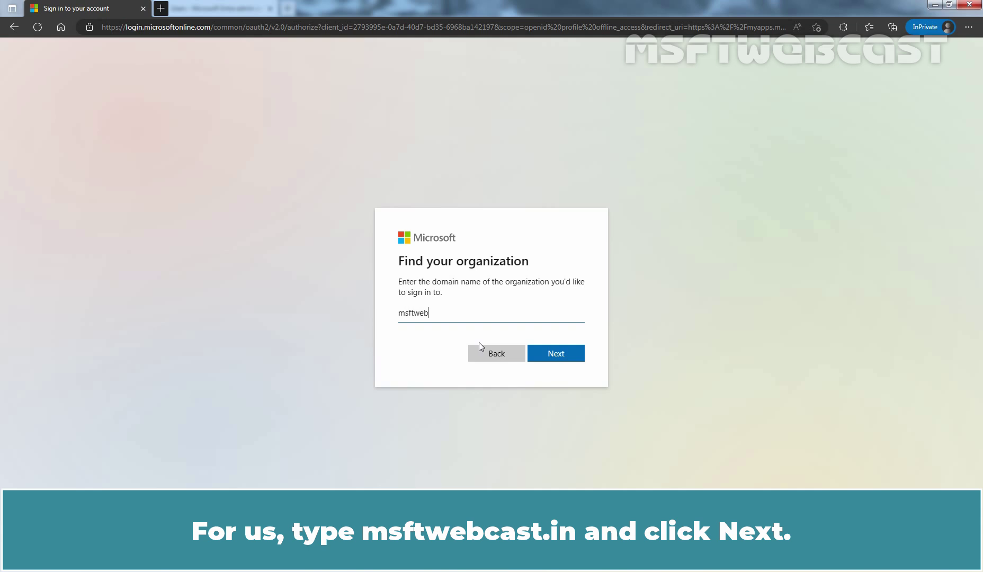
text(.in)
click(560, 353)
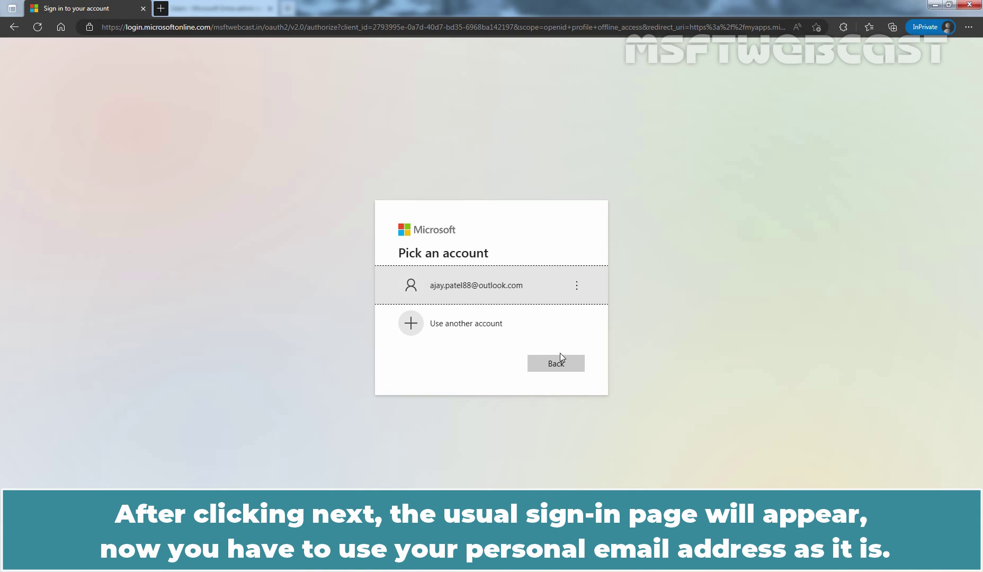
Use another account and submit the guest's Gmail address to get a one-time code
click(453, 329)
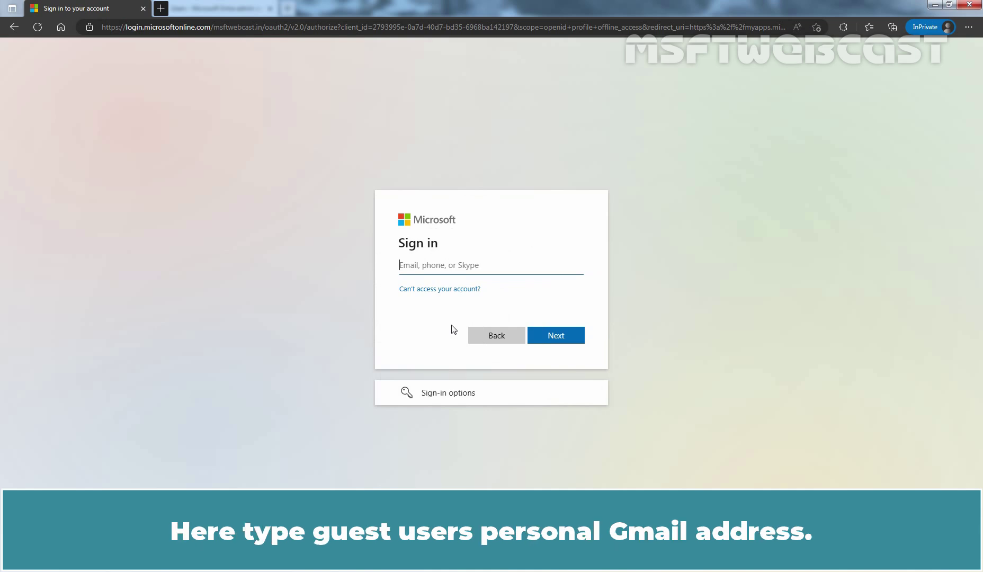
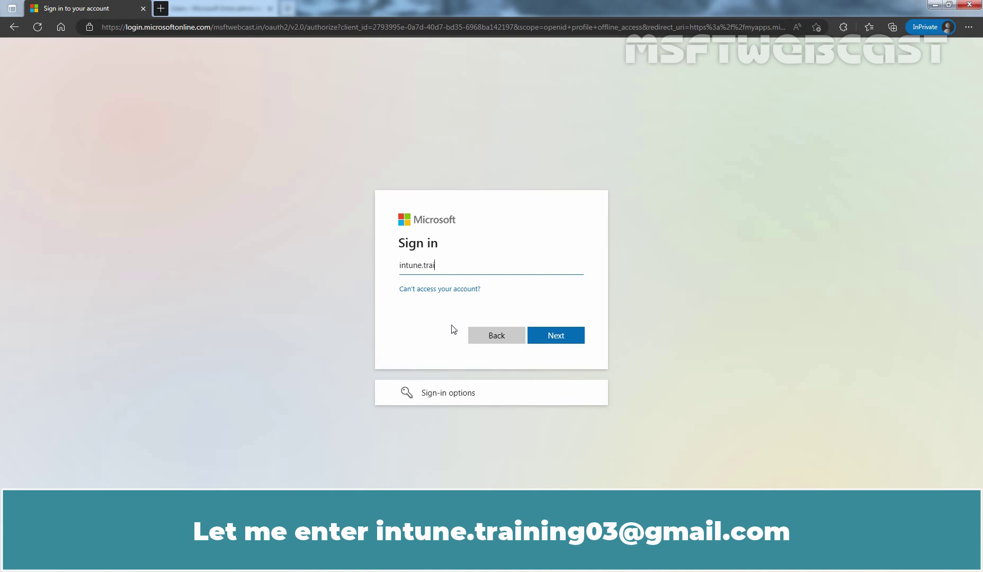
click(557, 339)
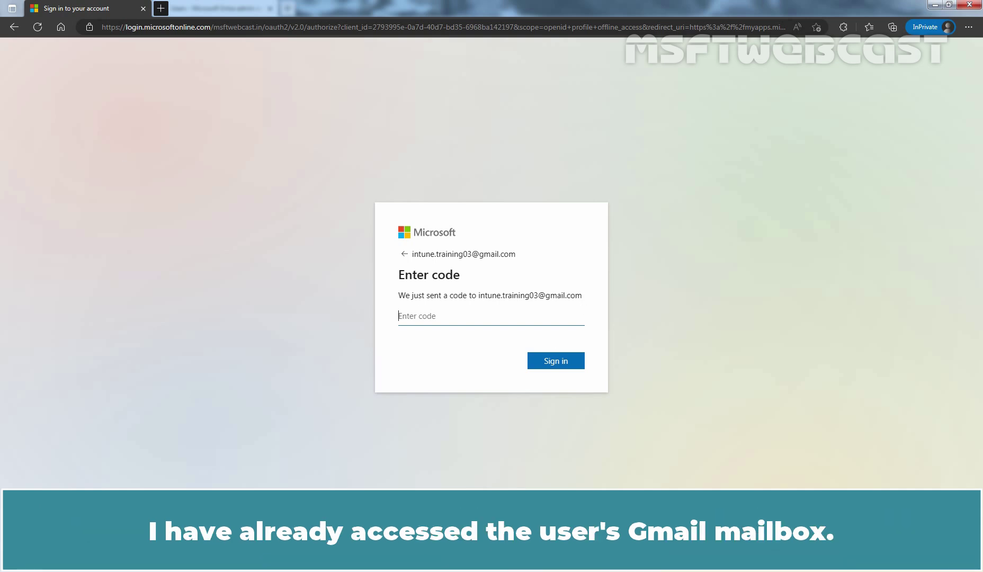
key(alt+Tab)
Copy the verification code from the MSFTWEBCAST email in Gmail and return to the sign-in window
click(93, 7)
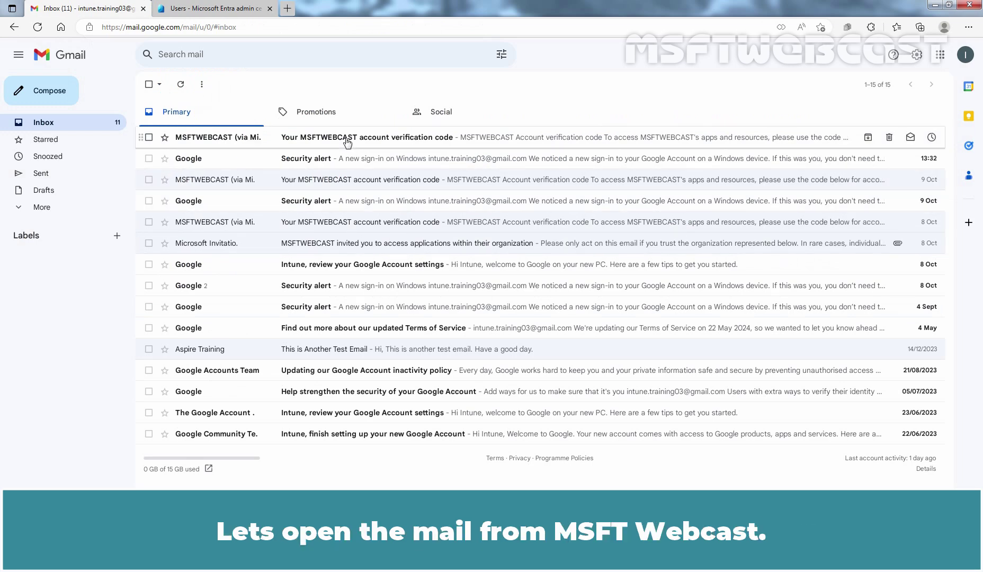
click(347, 142)
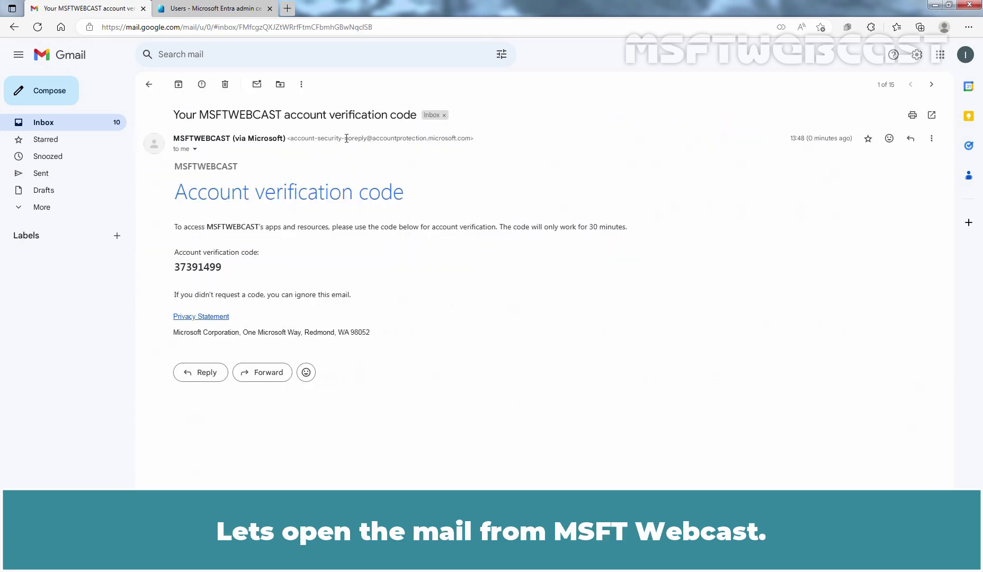
double_click(209, 269)
right_click(209, 270)
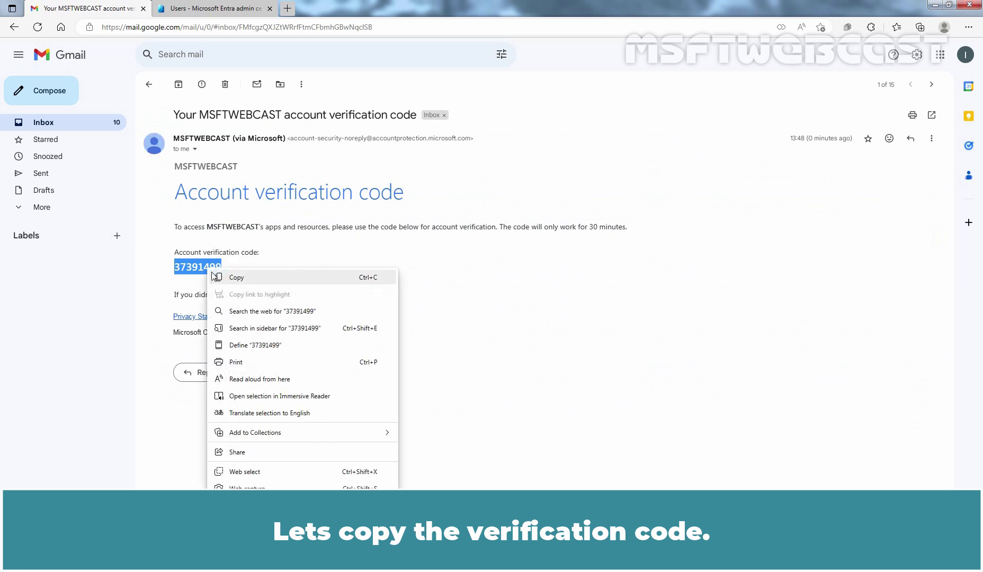
click(226, 278)
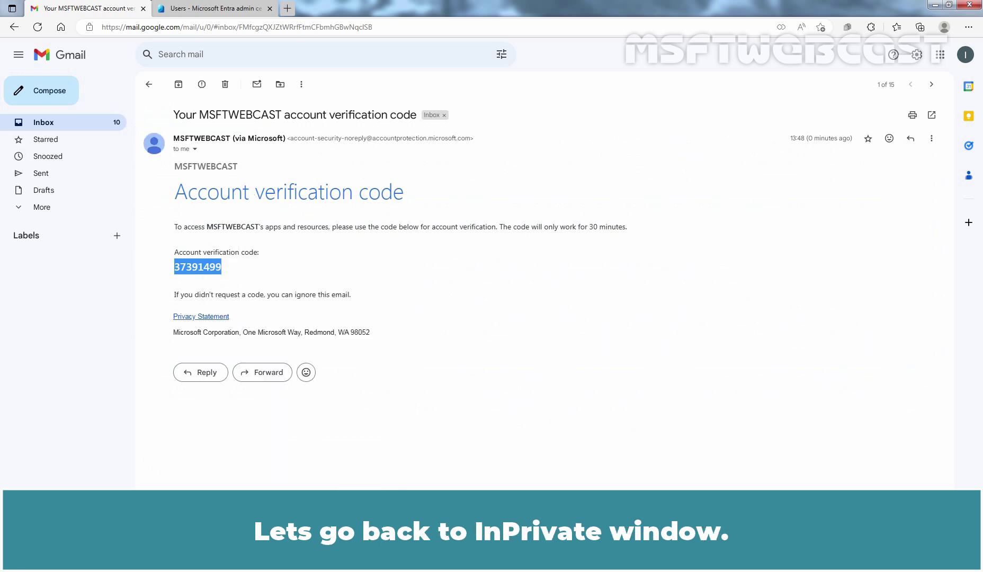
key(alt+Tab)
Paste the one-time code, sign in, and dismiss the feedback survey on My Apps
key(ctrl+v)
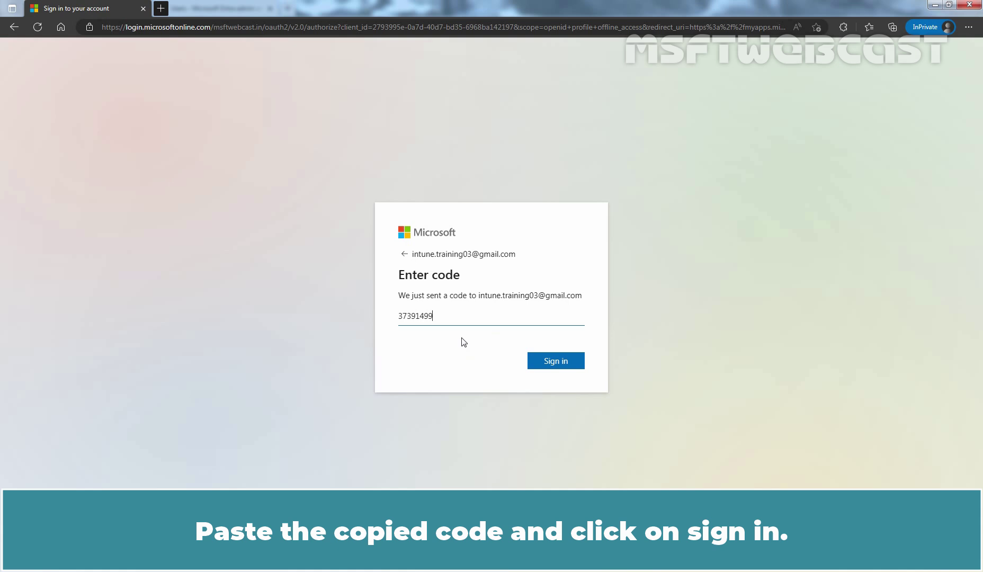
click(555, 363)
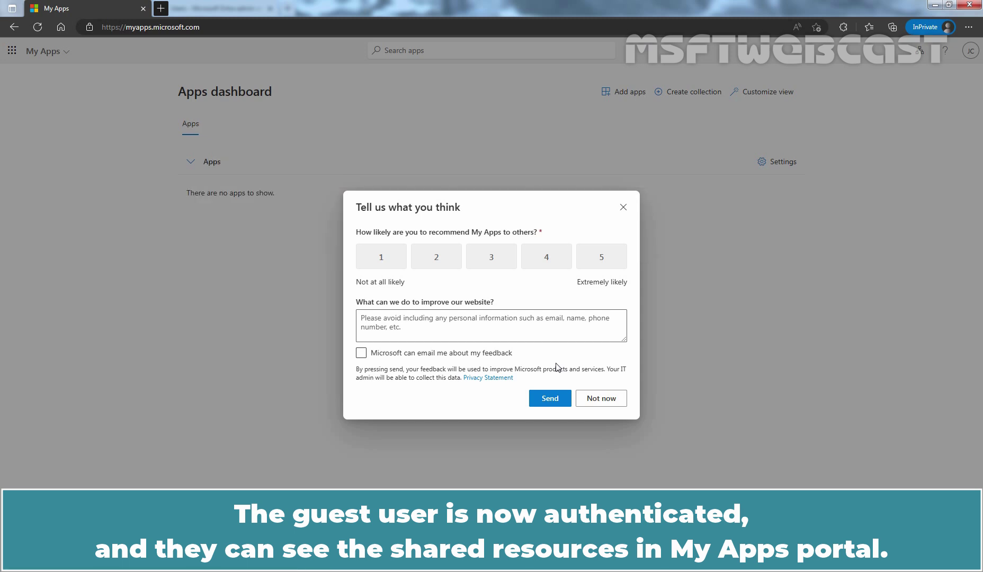
key(Escape)
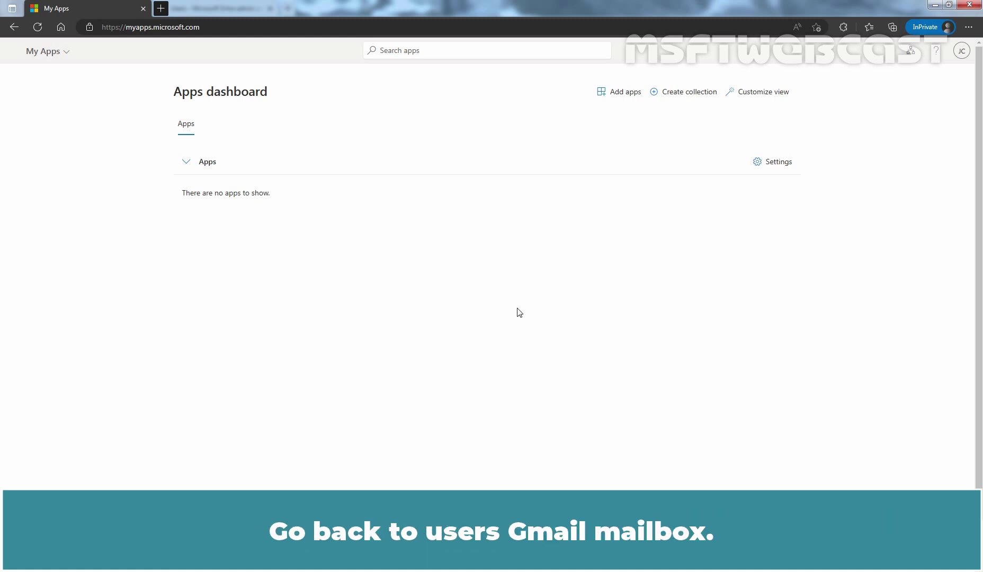
Accept the MSFTWEBCAST invitation from the email in the Gmail inbox
key(alt+Tab)
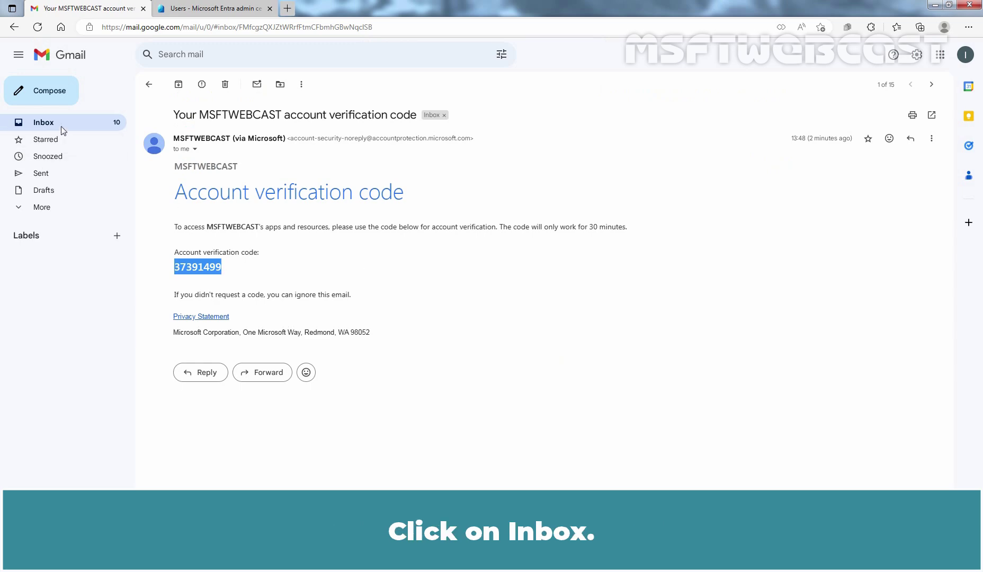
click(59, 124)
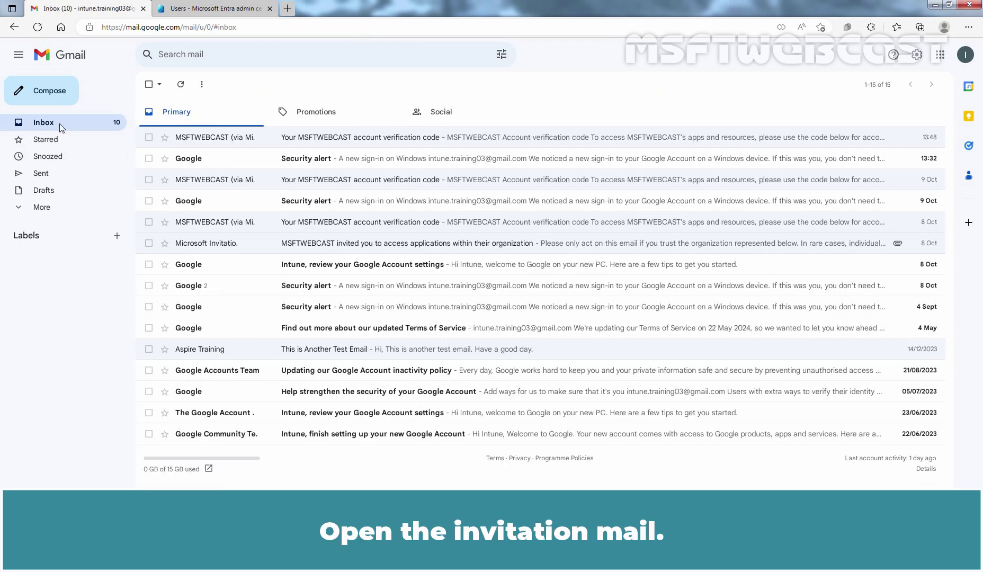
click(325, 249)
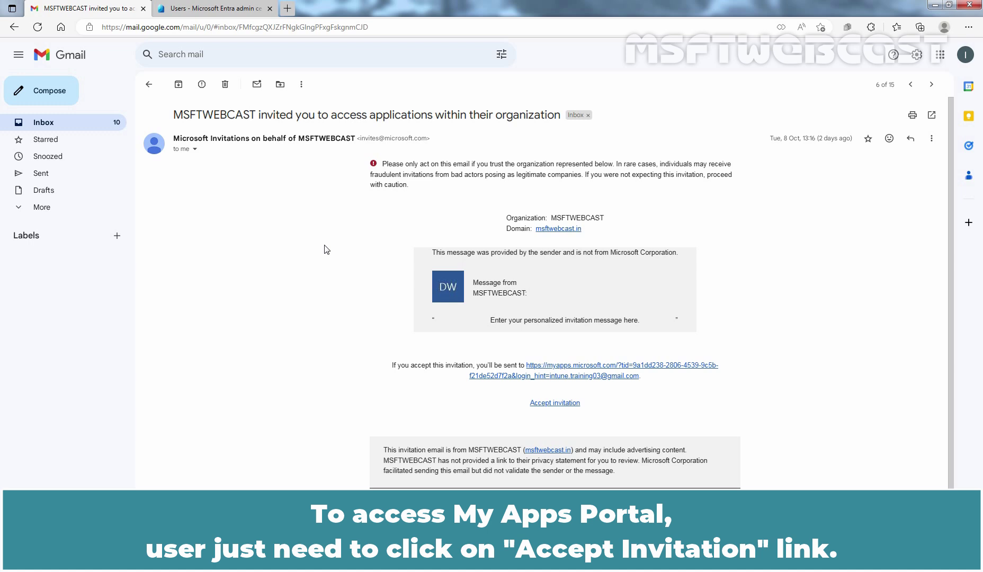
click(559, 404)
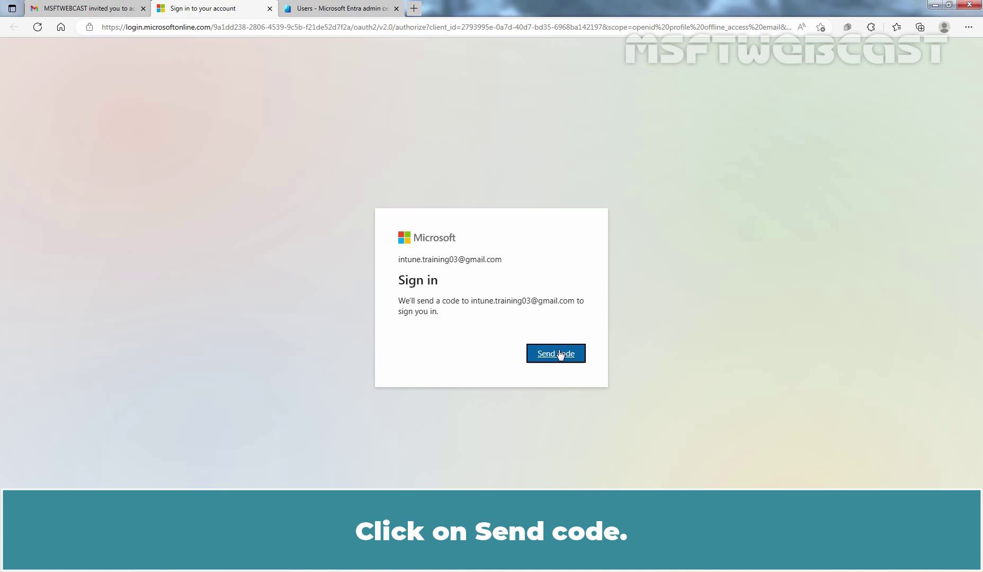
Send a new sign-in code, copy it from the newest Gmail verification email, and return
click(560, 354)
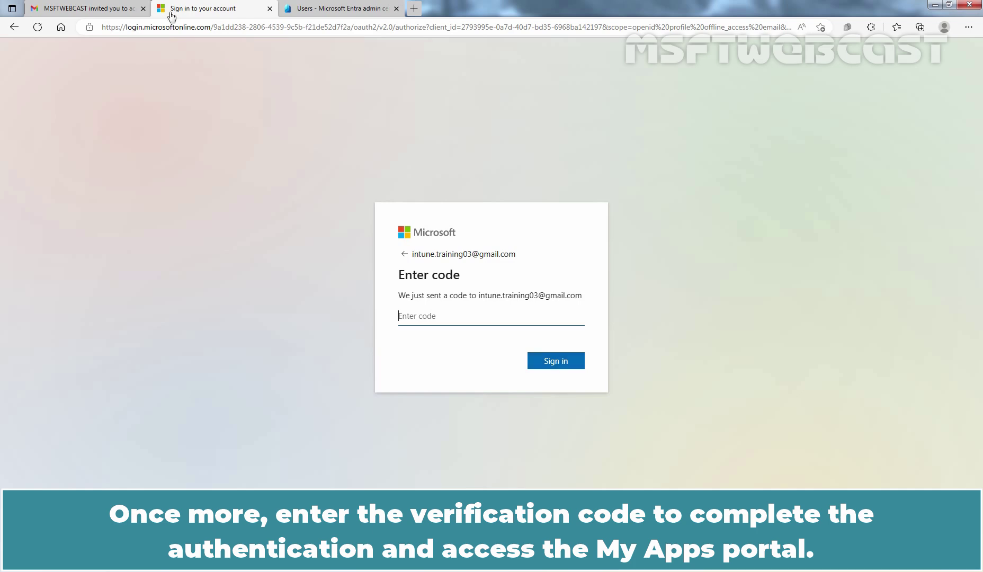
click(90, 8)
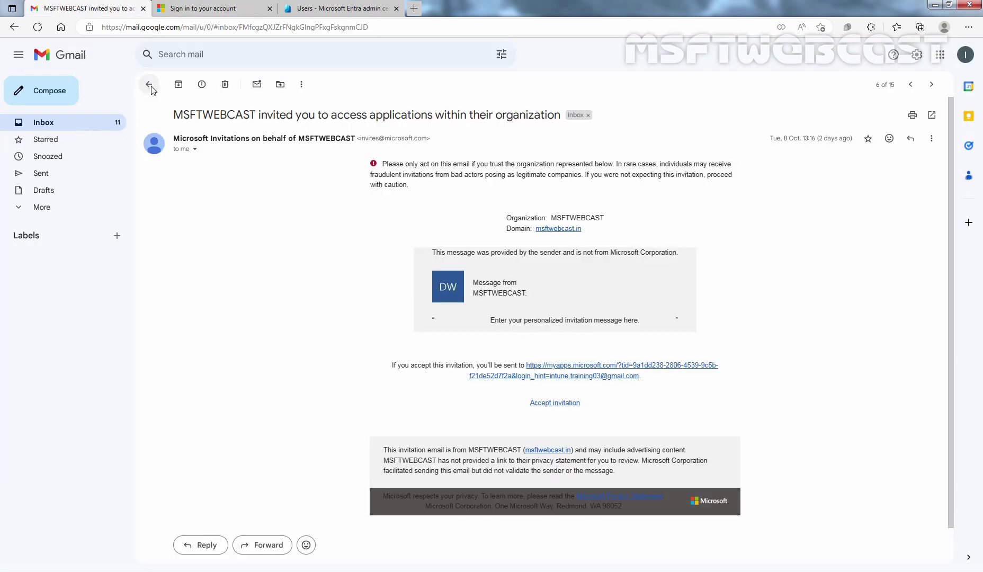
click(149, 84)
click(336, 142)
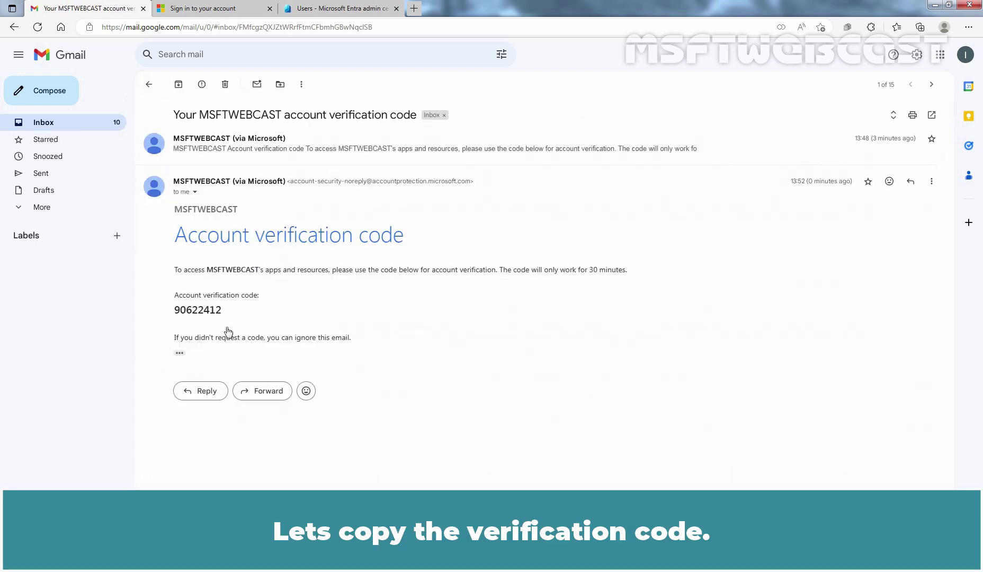
double_click(197, 310)
right_click(197, 313)
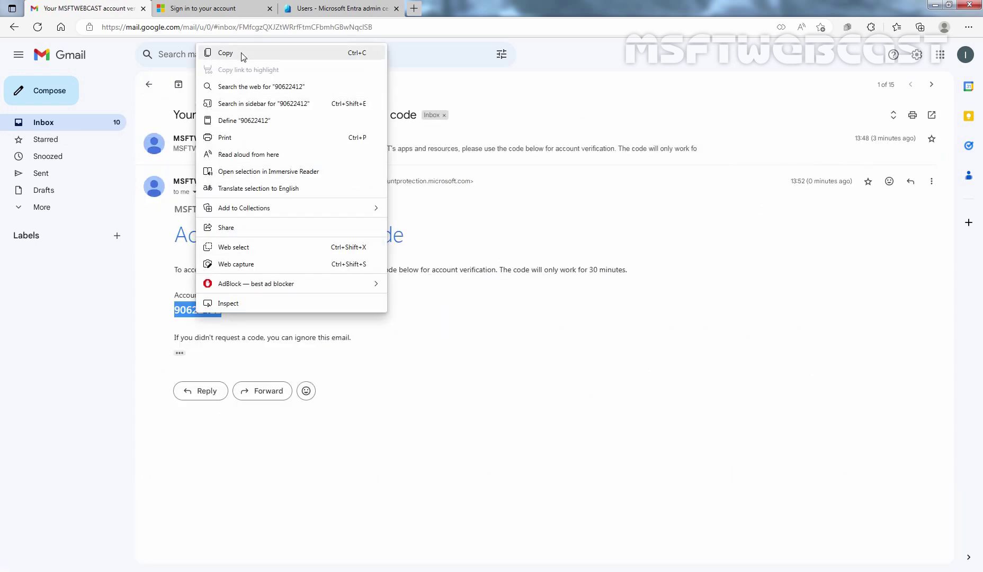
click(241, 53)
click(201, 8)
Paste the new verification code and sign in to the My Apps portal
key(ctrl+v)
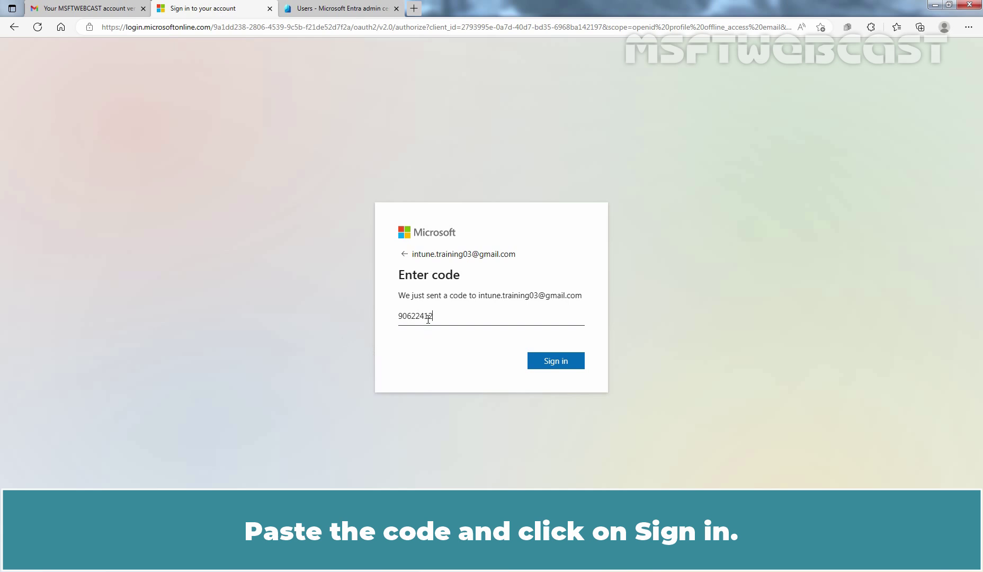
click(559, 363)
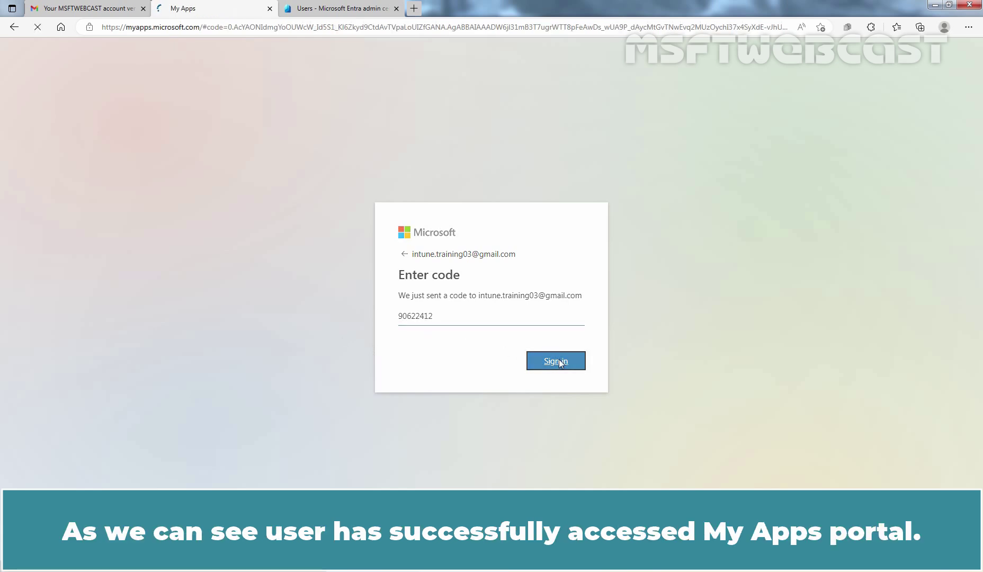